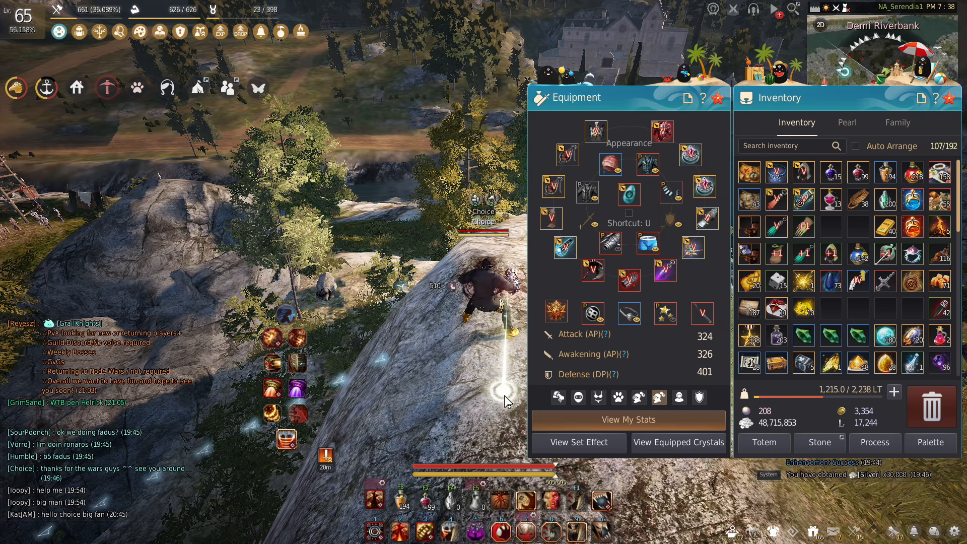
Step: Close the character panels, end the game session and minimize it to tray to reveal Chrome
key(Escape)
key(Escape)
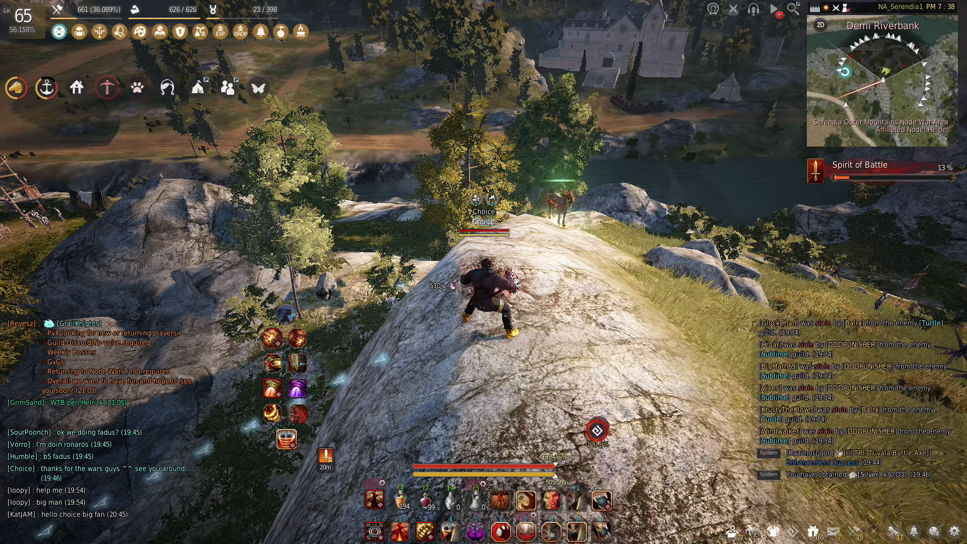
key(Escape)
click(479, 491)
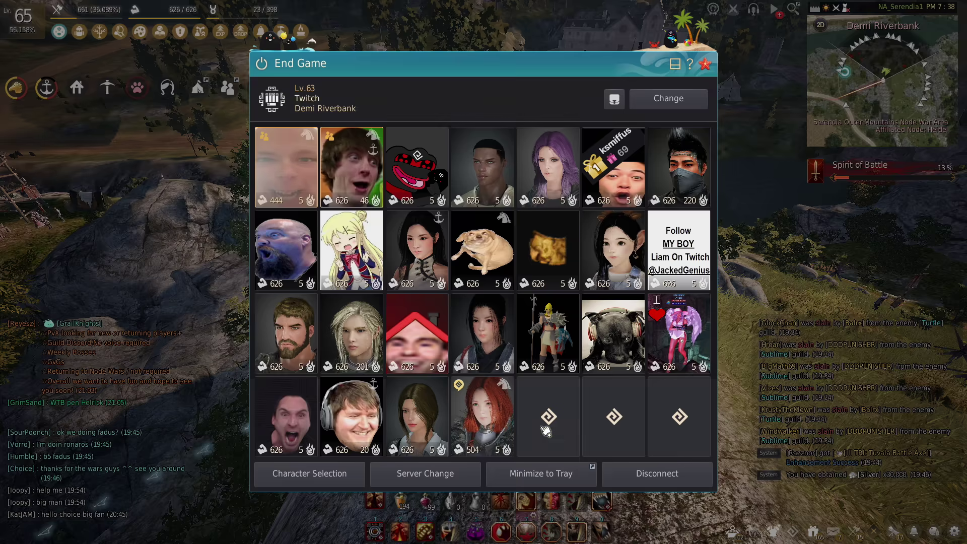
click(541, 473)
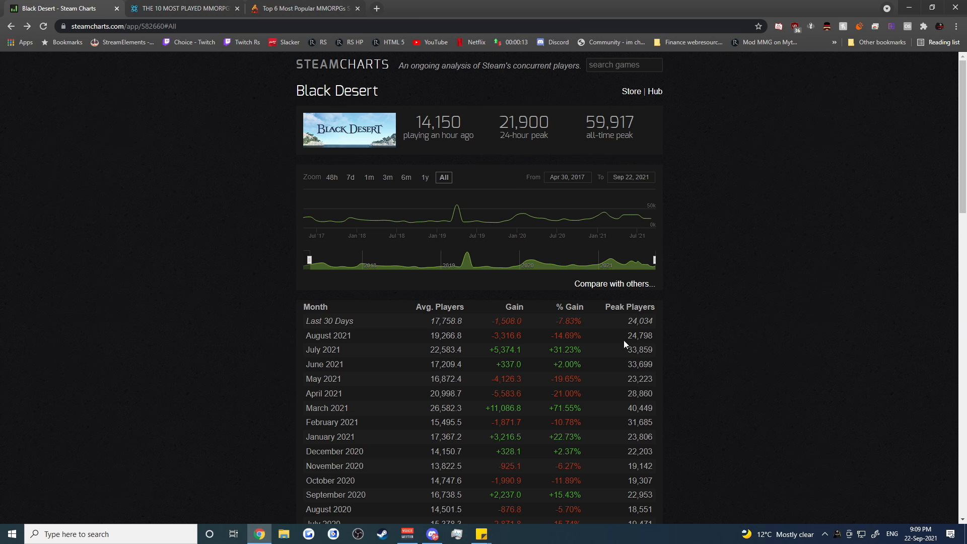
drag(431, 306, 466, 310)
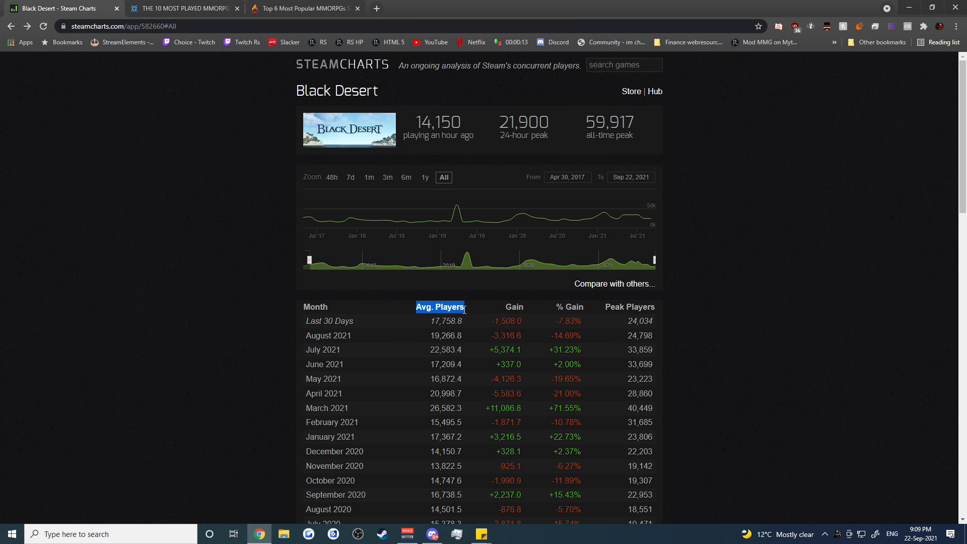
click(466, 310)
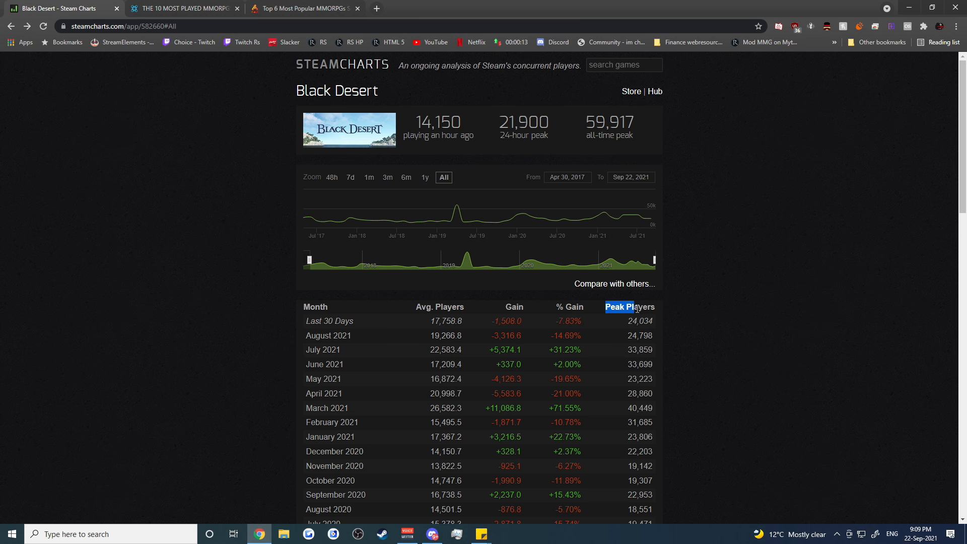
drag(602, 310, 660, 312)
click(669, 323)
drag(428, 320, 462, 320)
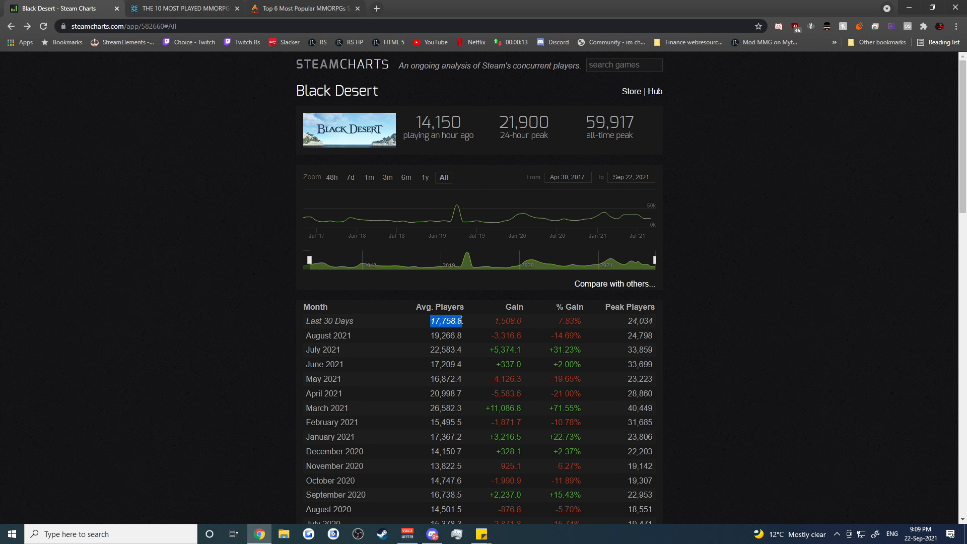
click(463, 323)
drag(432, 339, 462, 340)
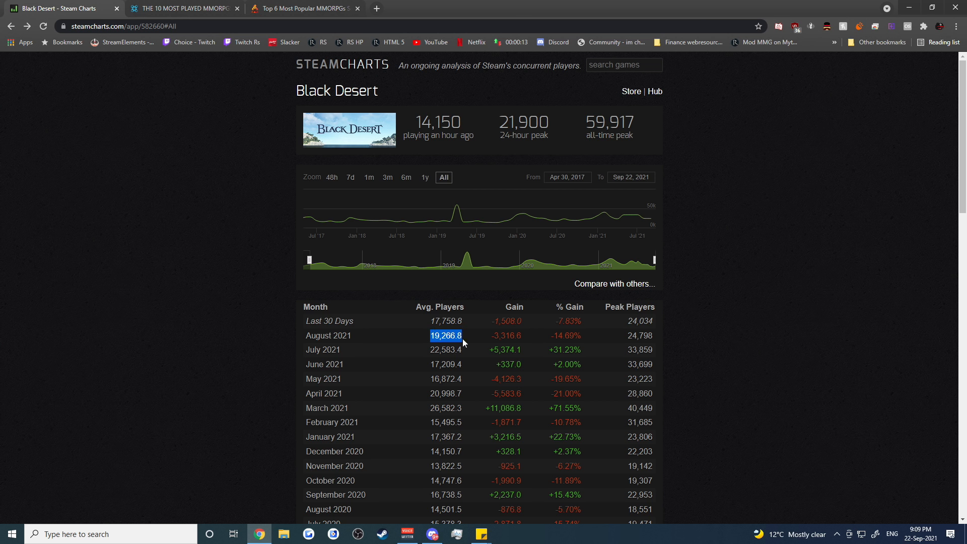
click(441, 356)
drag(431, 350, 463, 351)
click(437, 355)
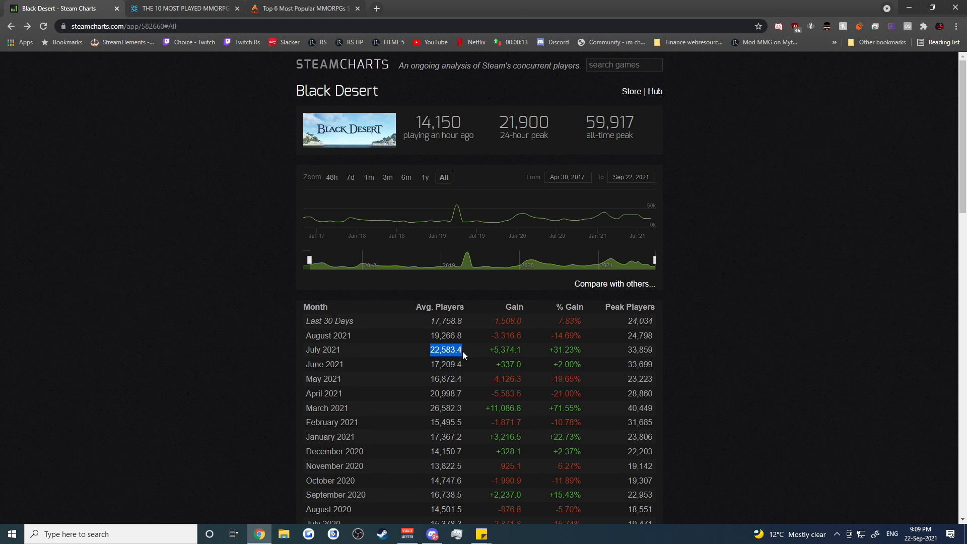
click(463, 352)
scroll(449, 353, down, 3)
scroll(448, 353, down, 3)
scroll(448, 352, down, 2)
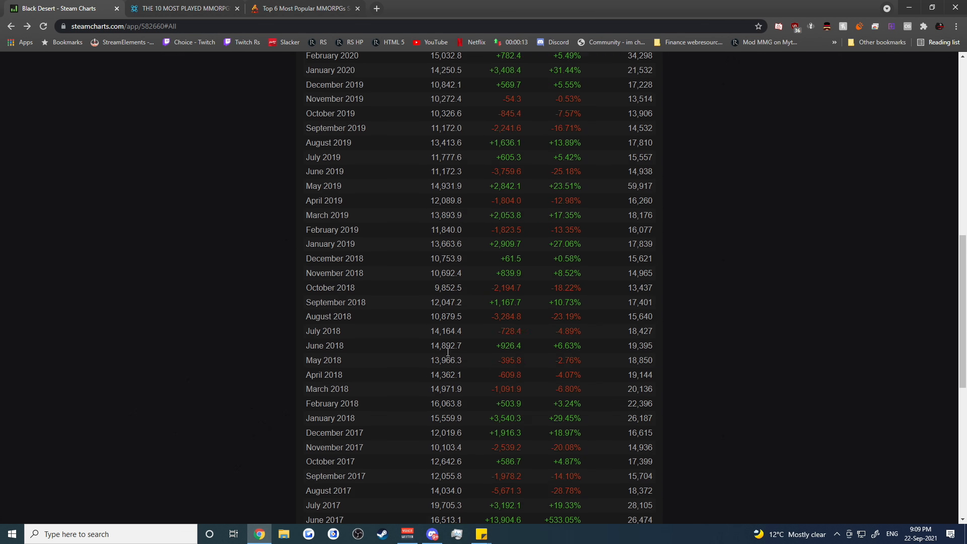
scroll(449, 356, down, 2)
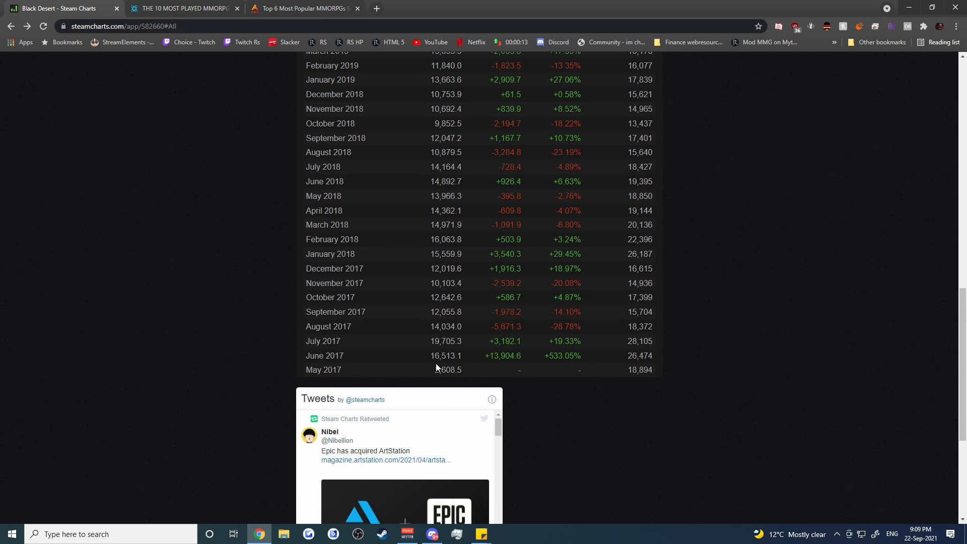
Step: Mark the July–June 2017 figures, then highlight March 2020's average of 24,060.4
drag(436, 340, 458, 356)
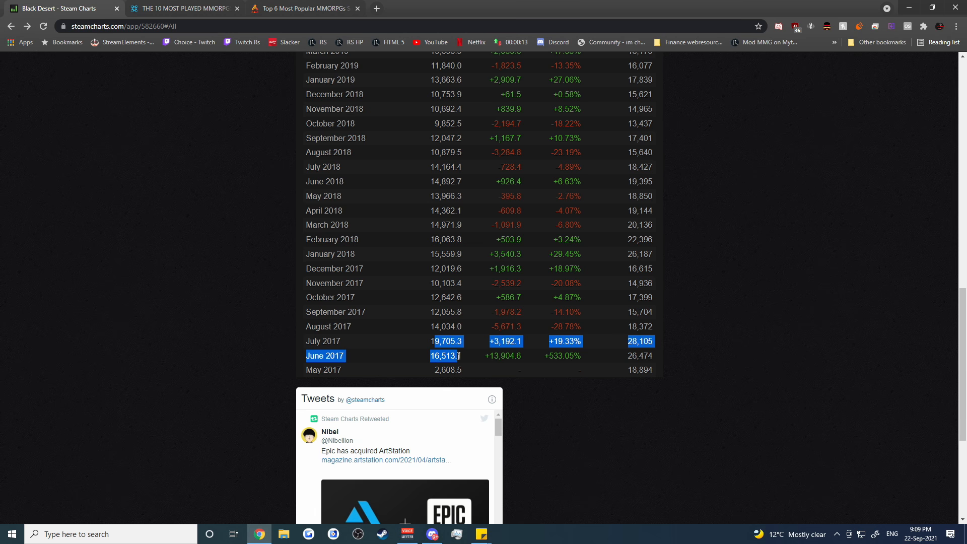
click(465, 358)
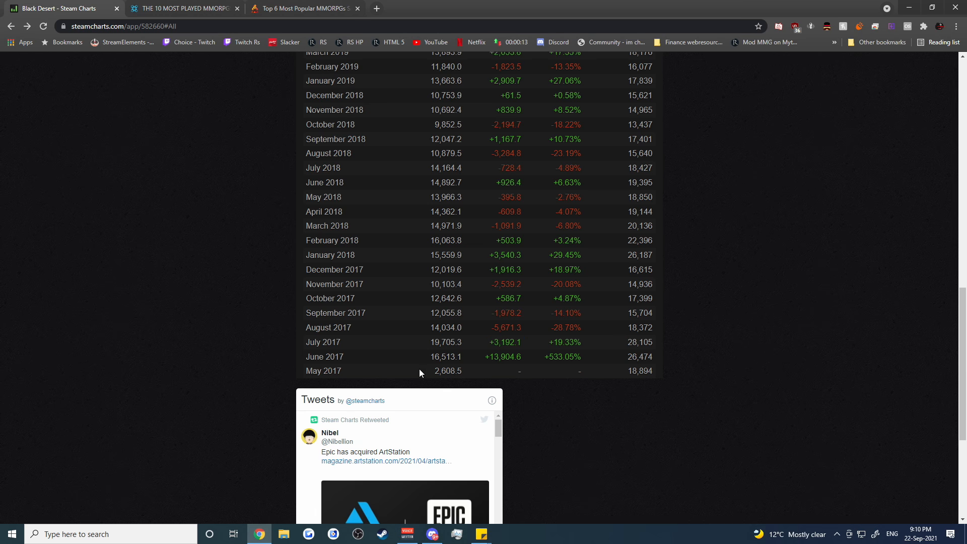
scroll(424, 374, up, 1)
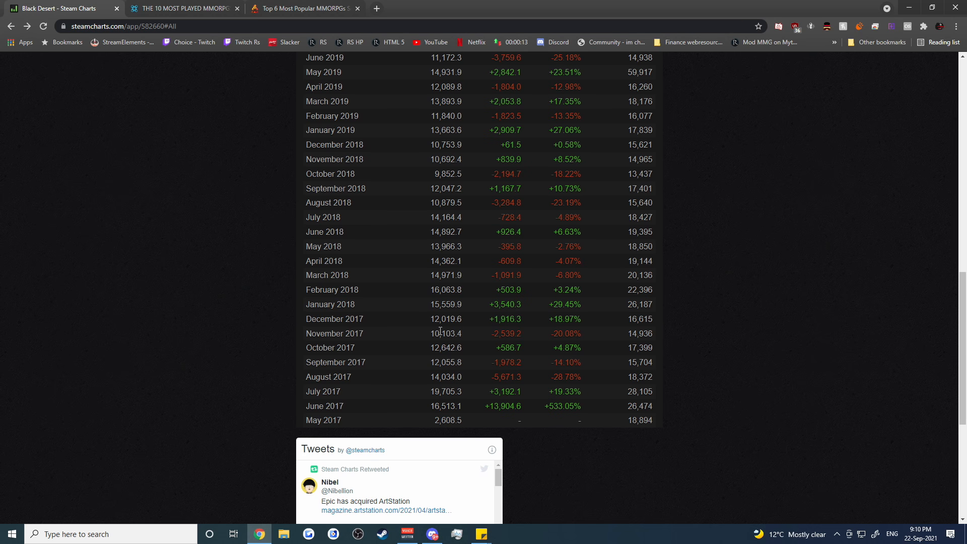
scroll(444, 246, up, 1)
scroll(444, 250, up, 1)
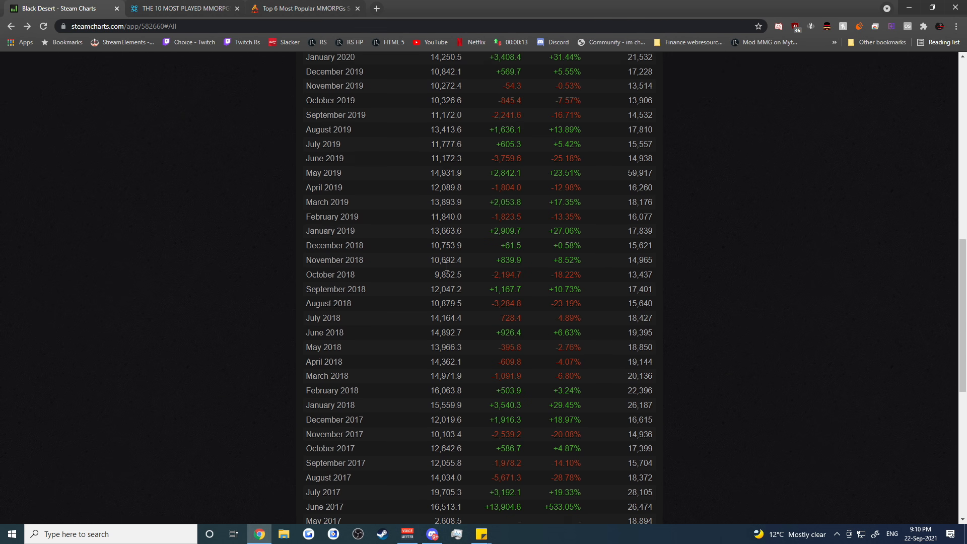
scroll(445, 252, up, 1)
scroll(445, 255, up, 1)
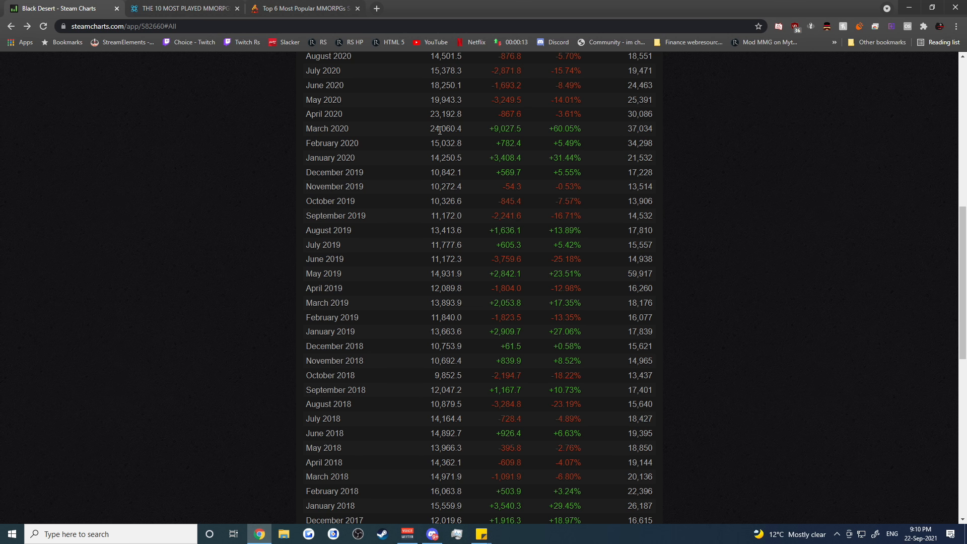
drag(431, 131, 465, 130)
scroll(446, 227, down, 3)
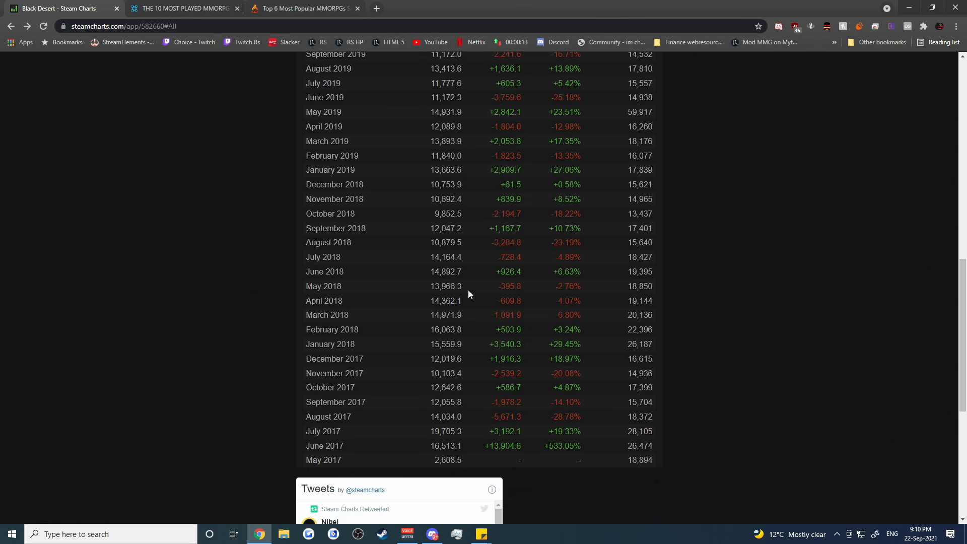
scroll(427, 408, up, 2)
scroll(408, 303, up, 2)
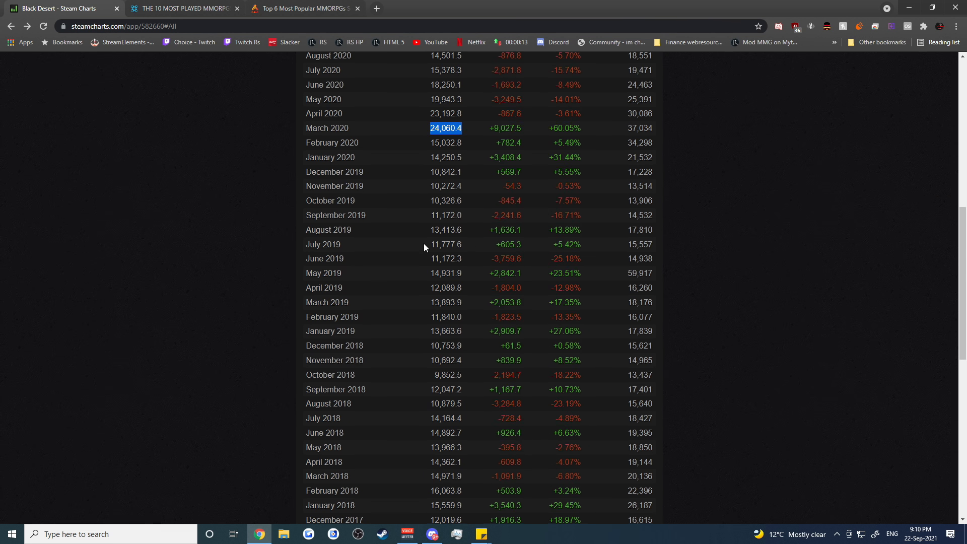
scroll(435, 276, down, 3)
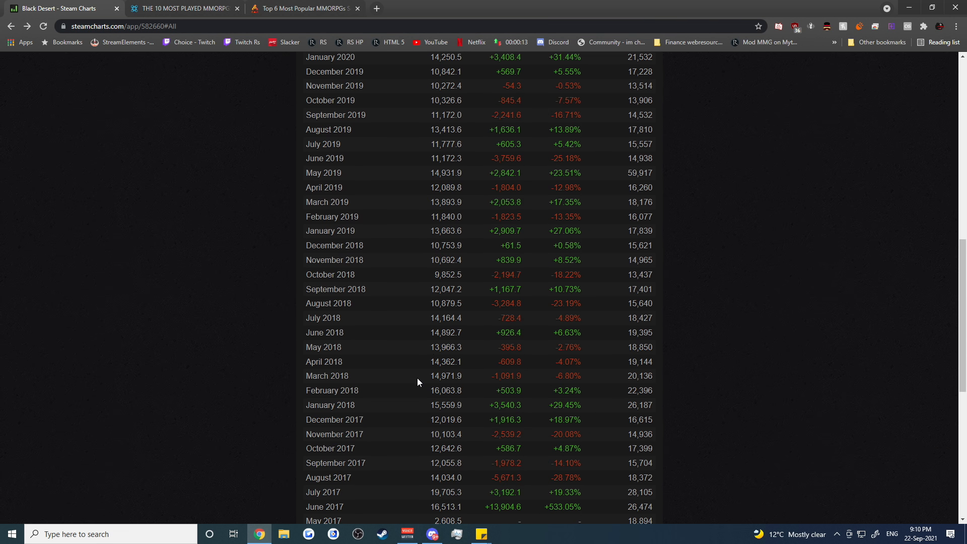
scroll(416, 379, up, 3)
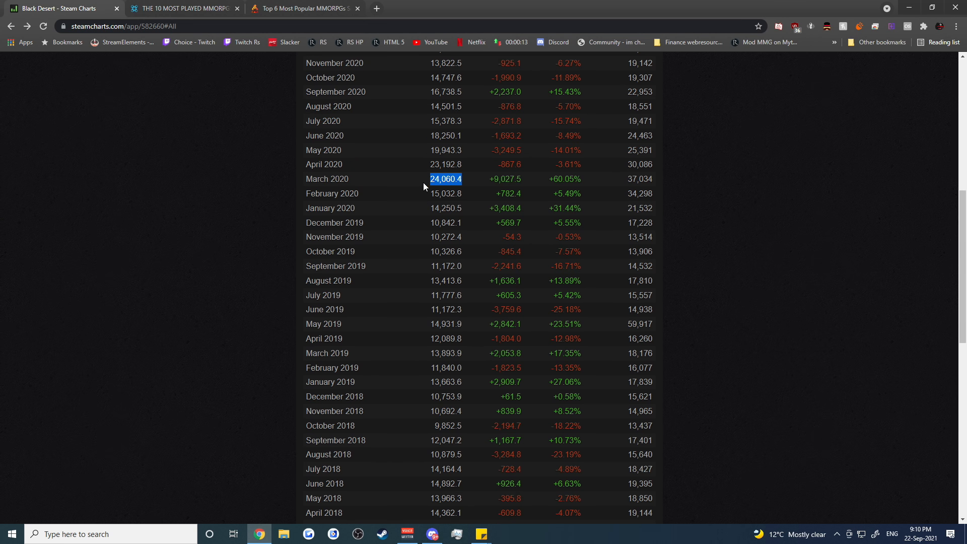
Step: Clear the March 2020 and May 2019 highlights in the monthly table
click(424, 181)
scroll(412, 227, up, 1)
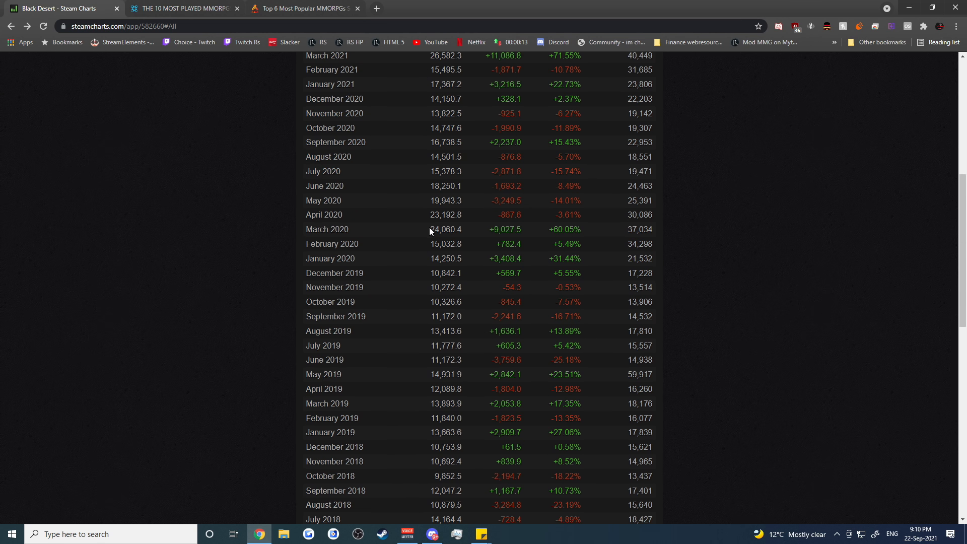
click(464, 235)
click(649, 381)
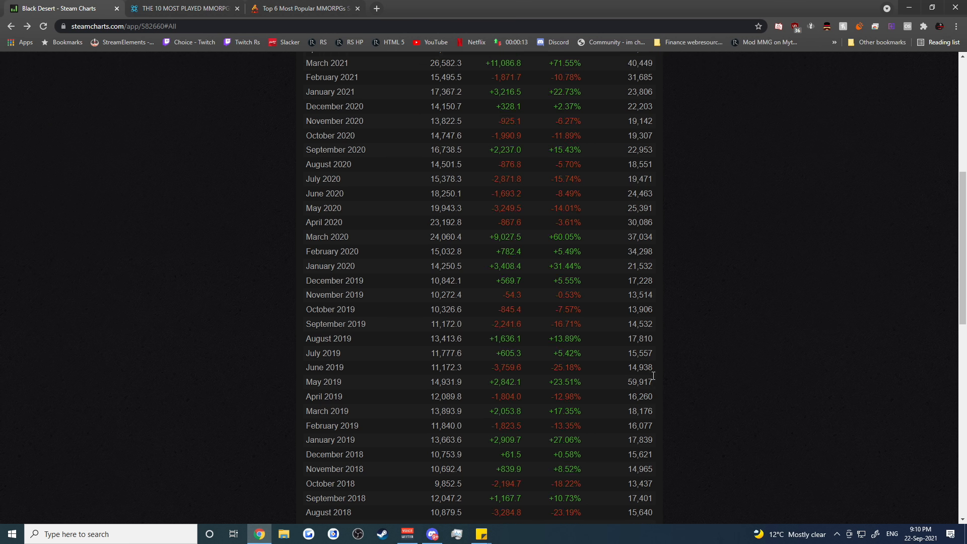
scroll(648, 303, up, 4)
scroll(654, 288, down, 3)
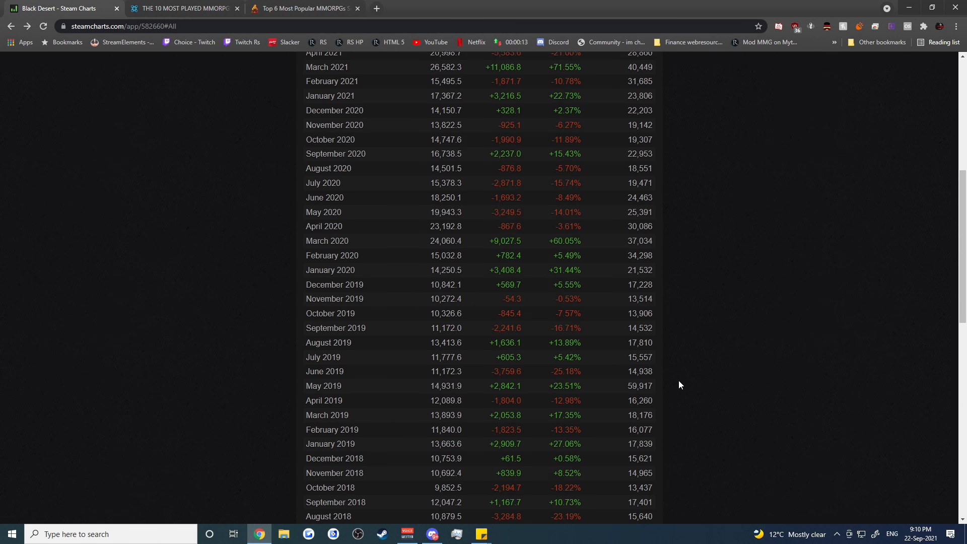
Step: Mark May 2019's all-time peak of 59,917 and the June 2019 figures, then clear the selection
drag(627, 374, 651, 375)
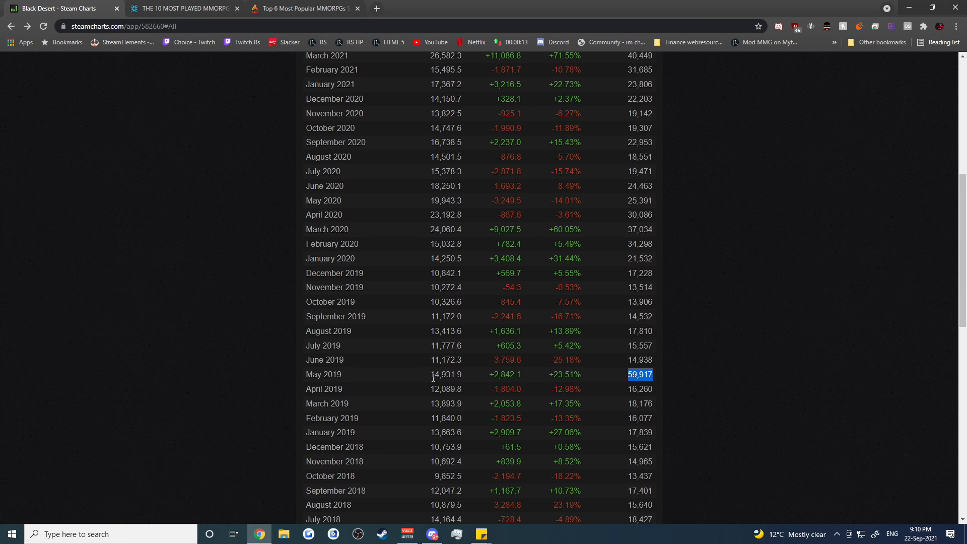
drag(432, 374, 464, 365)
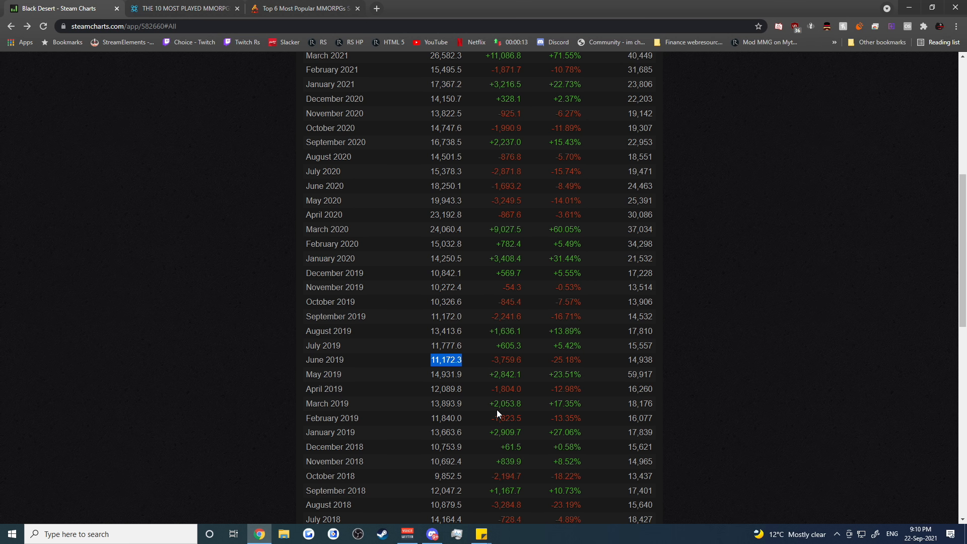
click(470, 376)
scroll(476, 379, up, 3)
scroll(481, 388, up, 1)
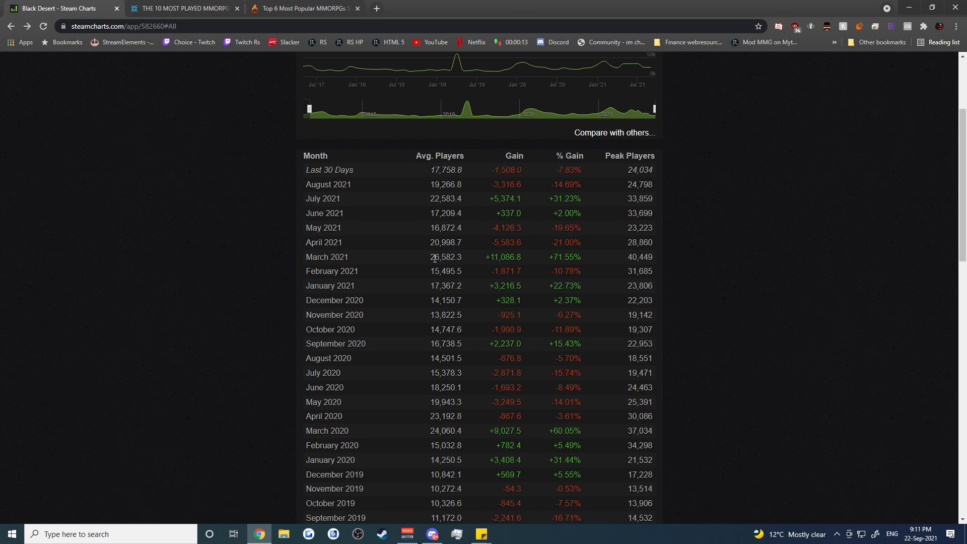
drag(433, 258, 460, 258)
mouse_move(429, 241)
mouse_down()
mouse_move(462, 242)
mouse_move(464, 228)
mouse_move(433, 213)
mouse_up()
click(432, 200)
drag(427, 171, 469, 175)
click(472, 224)
drag(463, 170, 431, 171)
scroll(483, 307, down, 1)
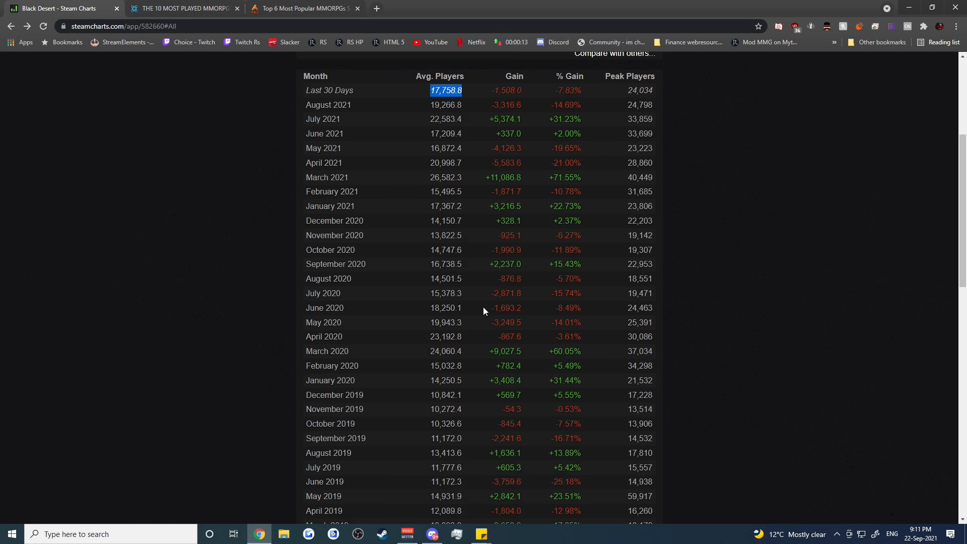
scroll(481, 362, down, 2)
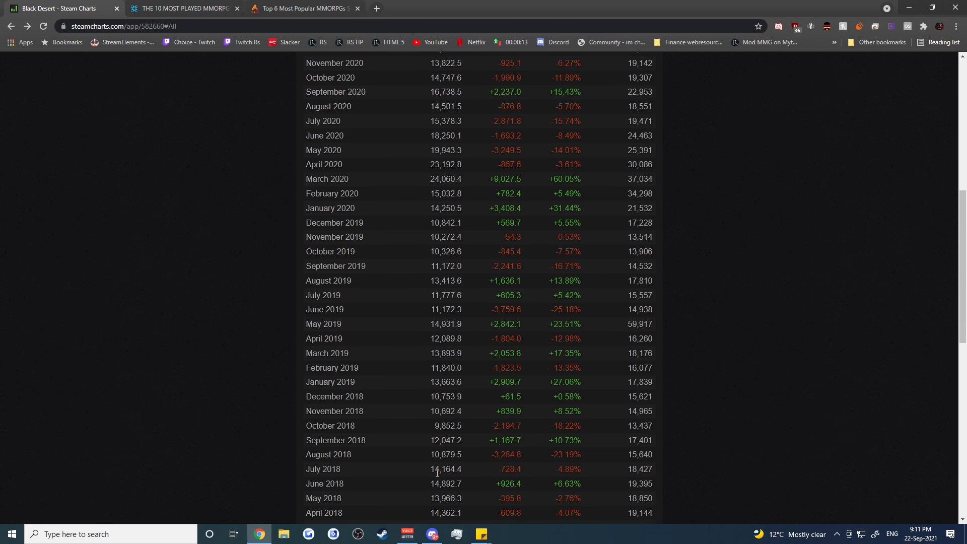
scroll(437, 472, up, 1)
scroll(444, 491, up, 1)
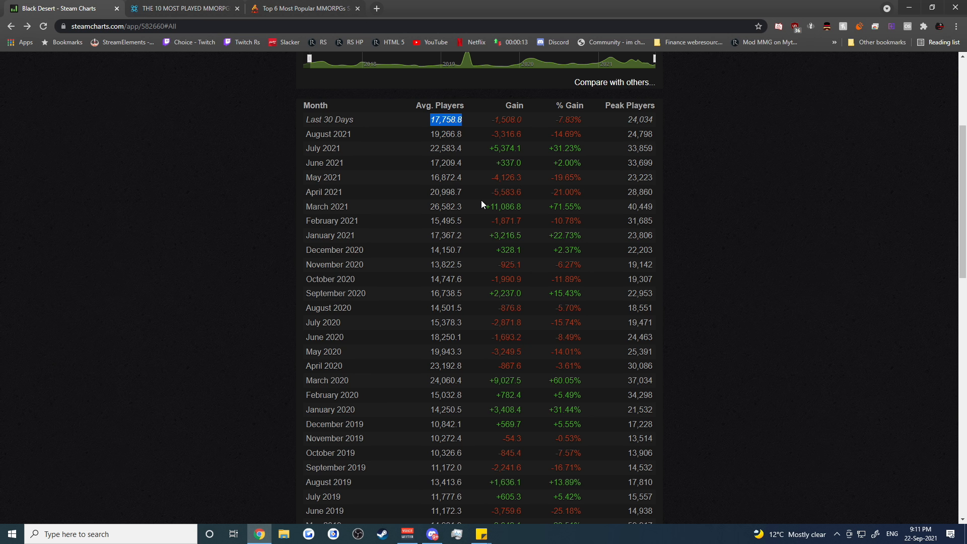
scroll(478, 303, up, 1)
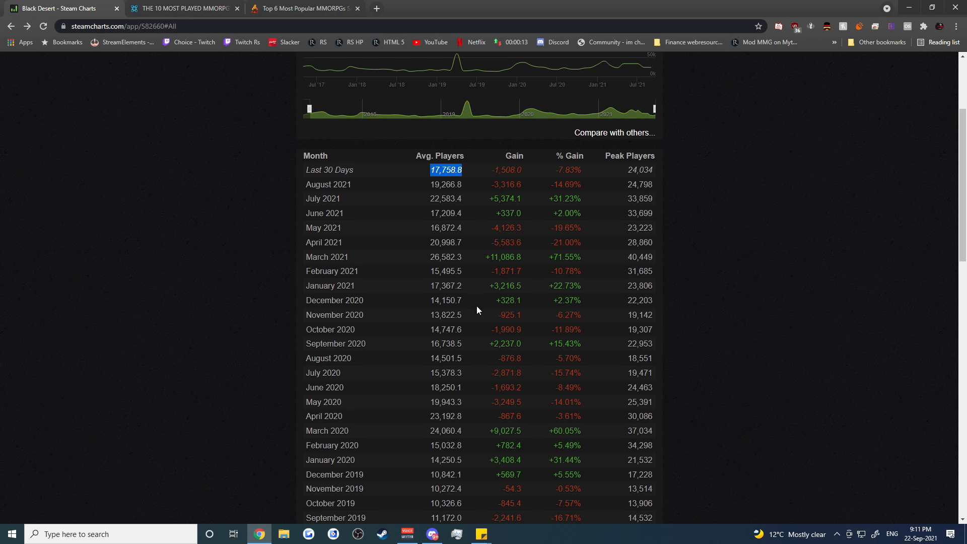
click(484, 169)
scroll(468, 310, down, 4)
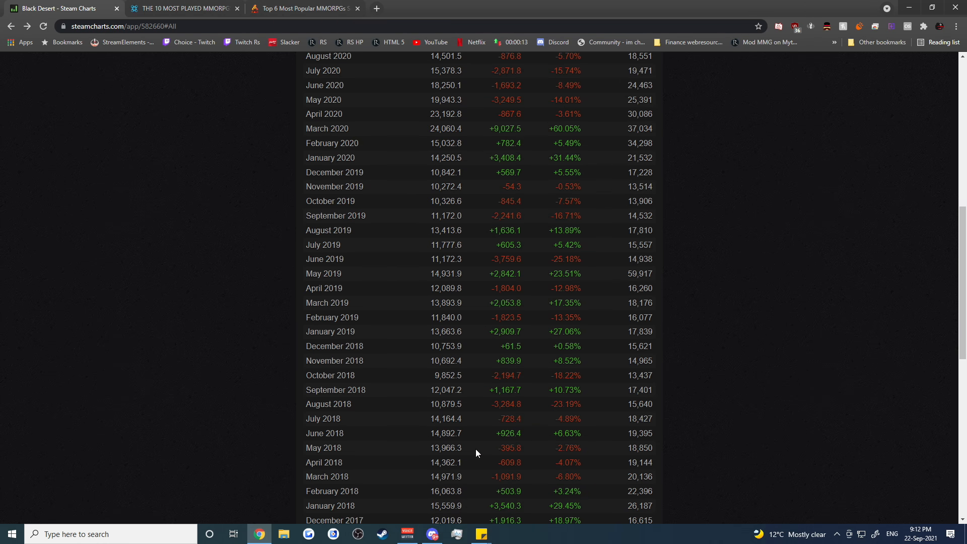
scroll(475, 449, up, 3)
scroll(474, 452, up, 3)
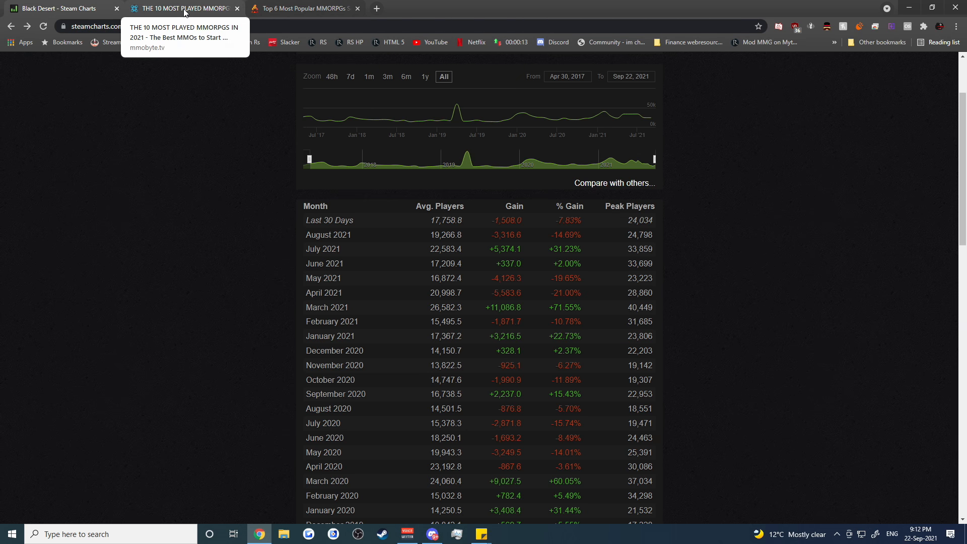
Step: Review MMOByte's 300% player spike claim, then return to the Black Desert statistics tab
click(185, 12)
scroll(443, 388, up, 1)
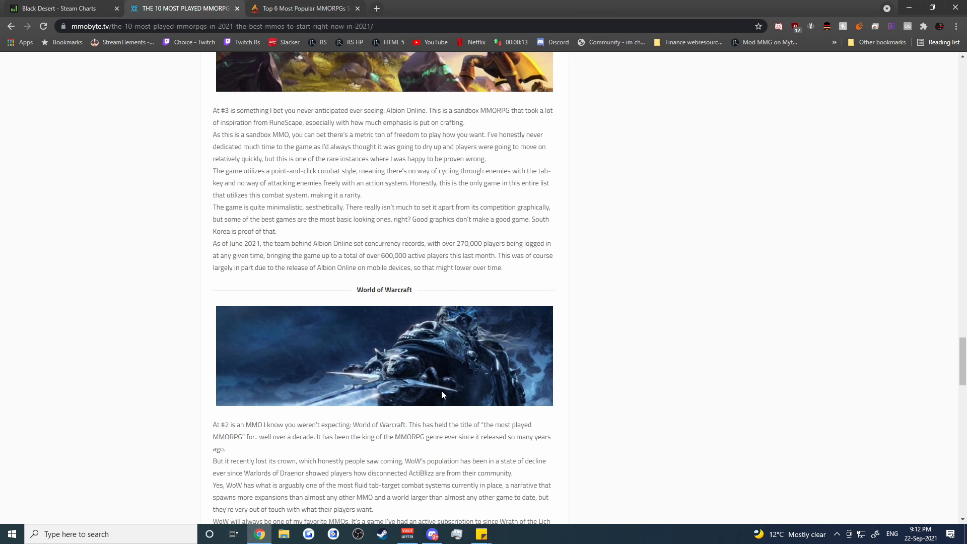
scroll(444, 389, up, 2)
scroll(443, 392, up, 4)
scroll(443, 395, up, 1)
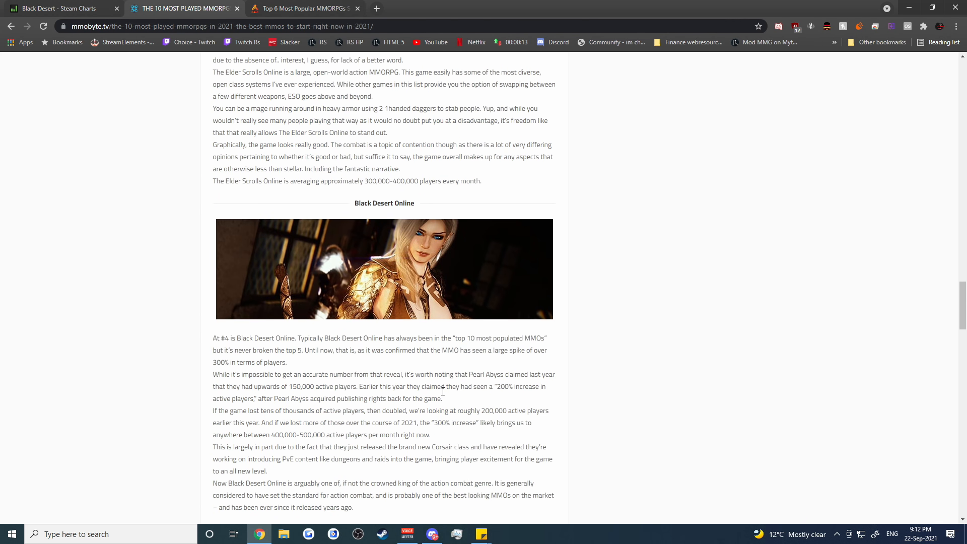
scroll(443, 391, up, 1)
scroll(443, 394, down, 1)
scroll(443, 393, down, 1)
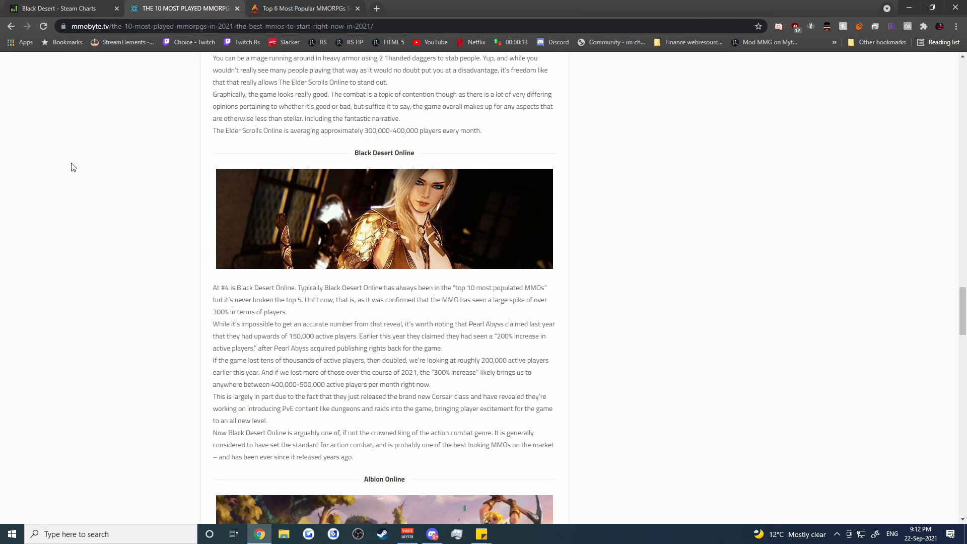
scroll(391, 356, down, 1)
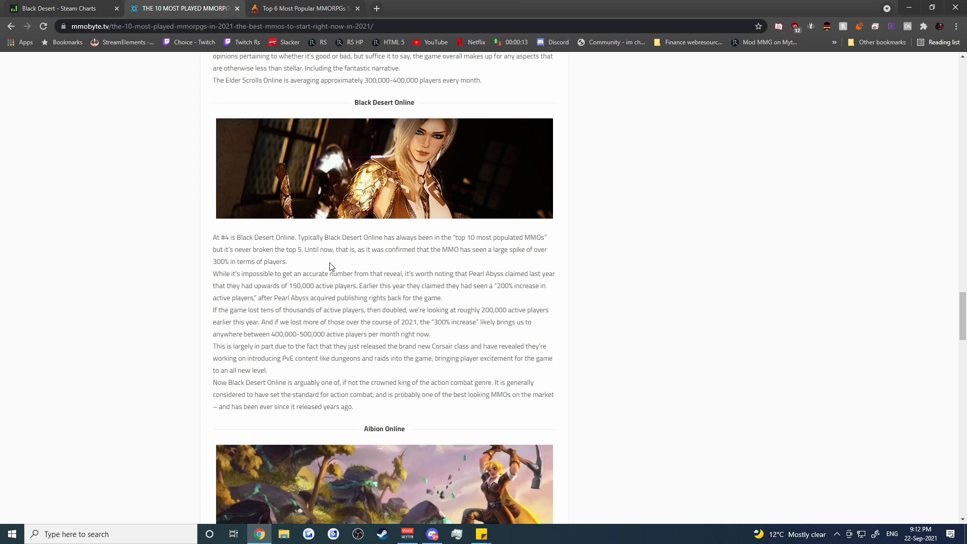
drag(218, 261, 279, 262)
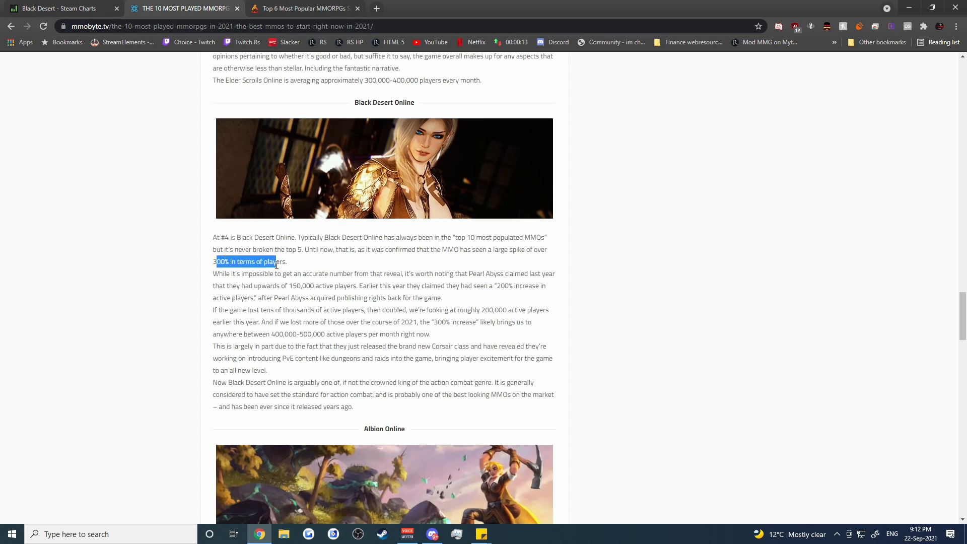
click(295, 269)
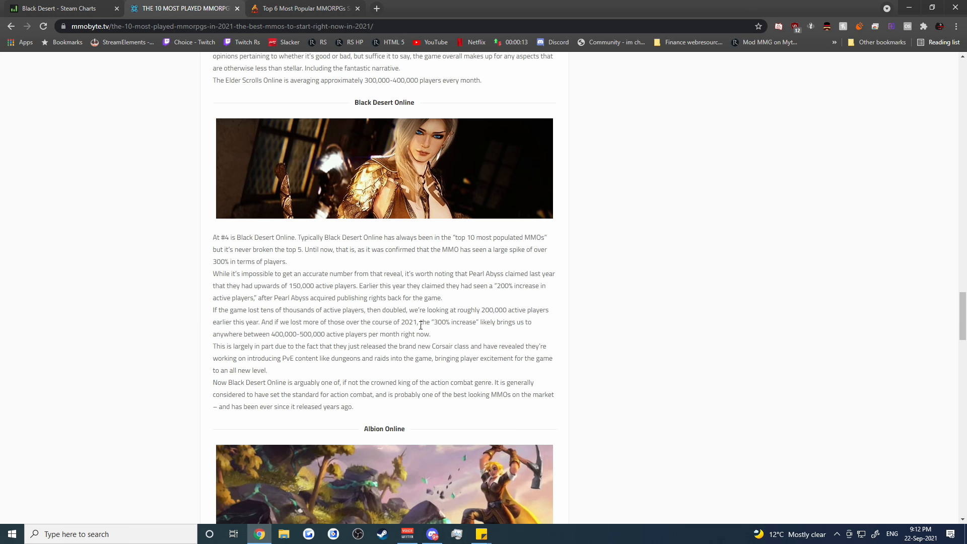
click(61, 9)
scroll(424, 393, down, 2)
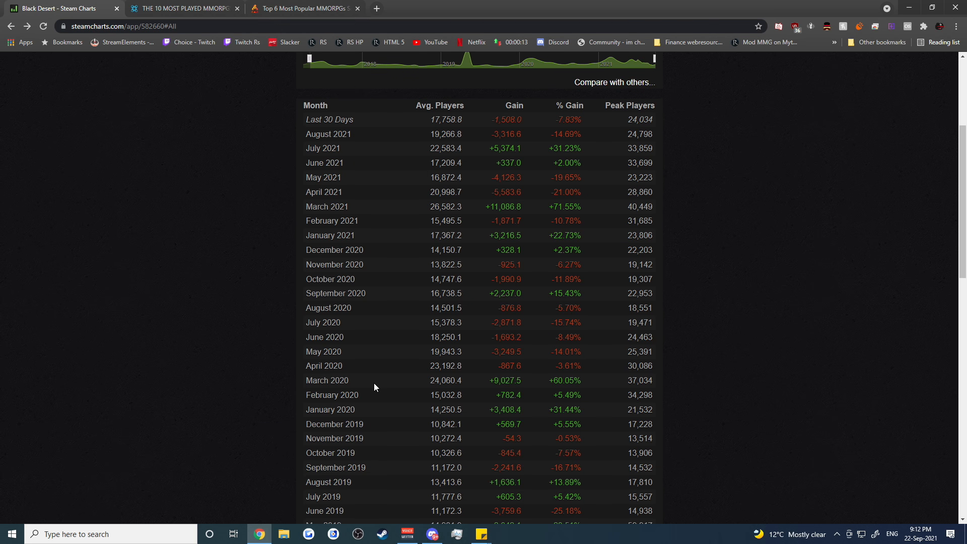
Step: Highlight MMOByte's 400,000–500,000 monthly player estimate for Black Desert Online
click(185, 8)
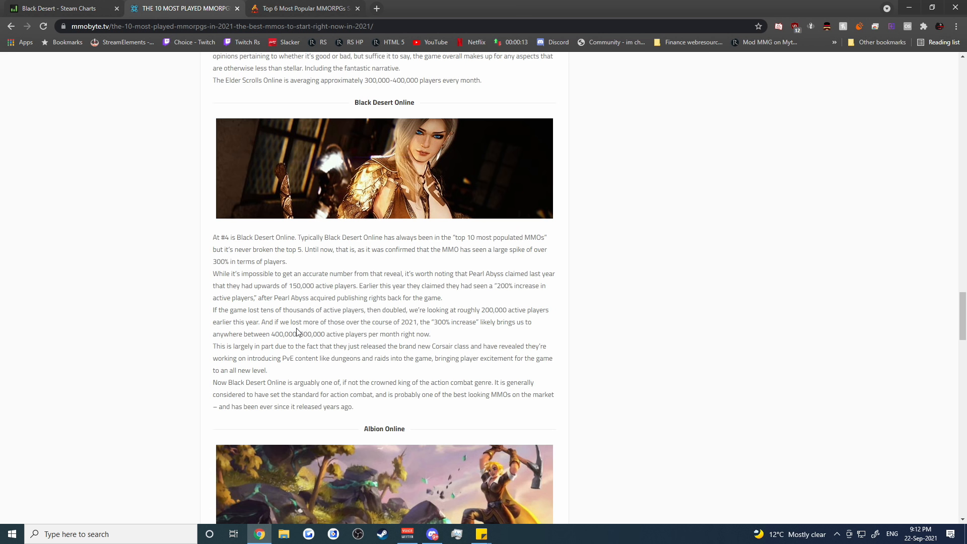
drag(271, 334, 324, 338)
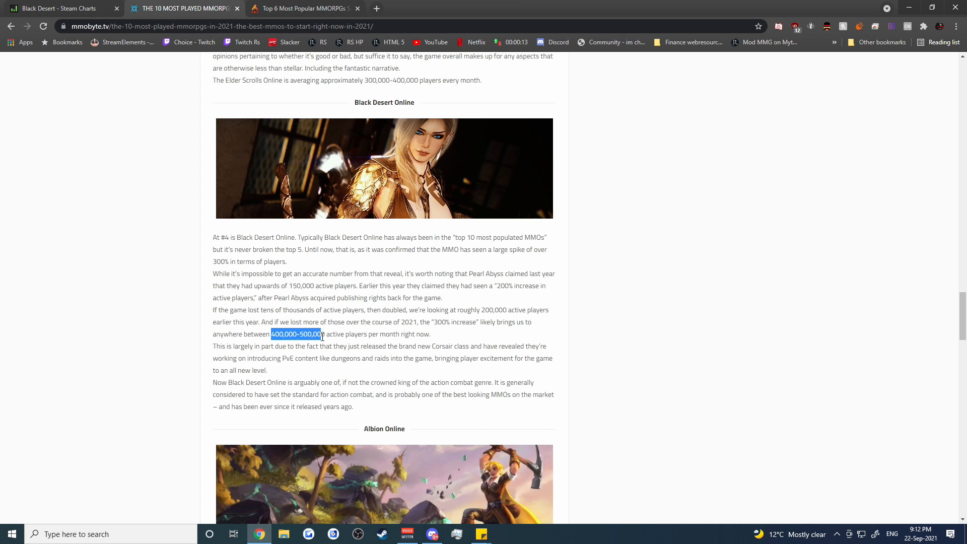
click(456, 343)
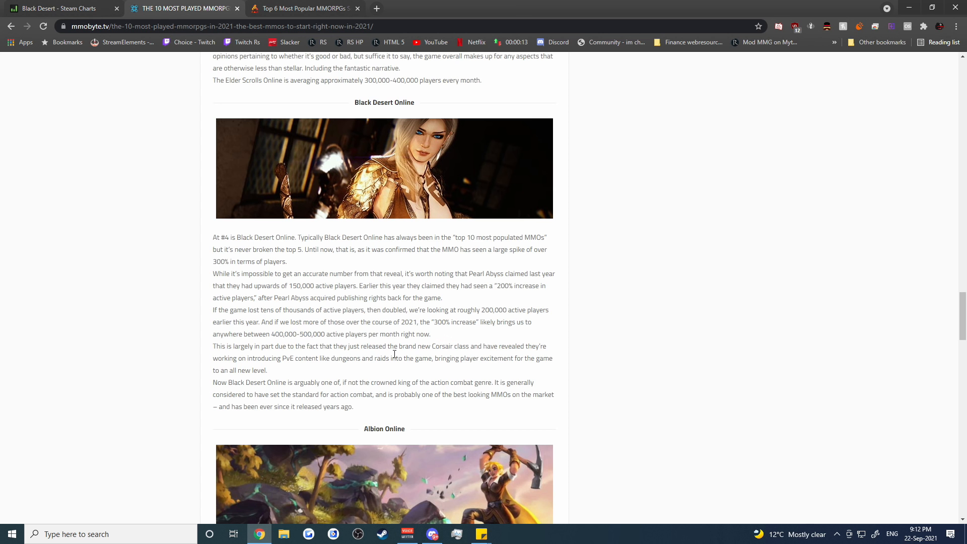
scroll(295, 333, down, 3)
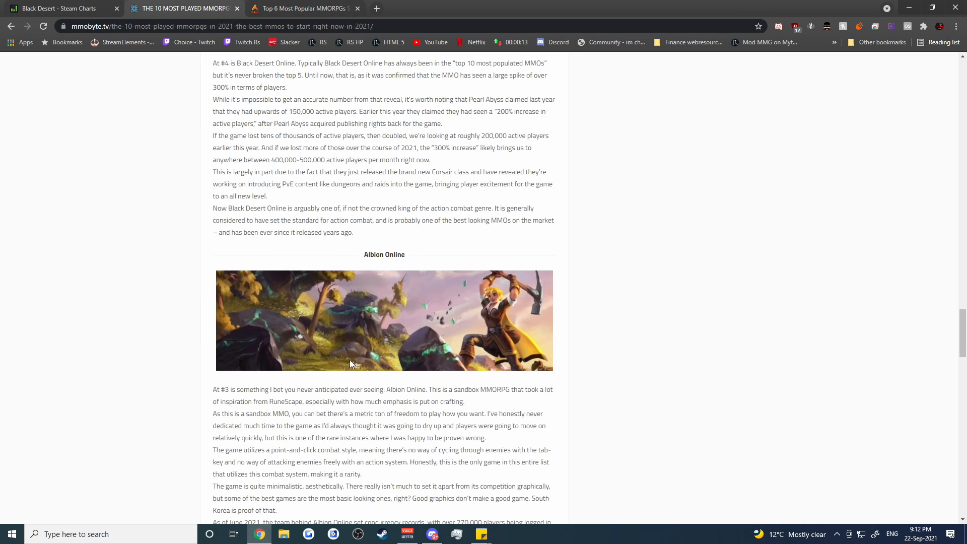
scroll(350, 360, down, 2)
scroll(366, 313, down, 3)
scroll(365, 312, down, 3)
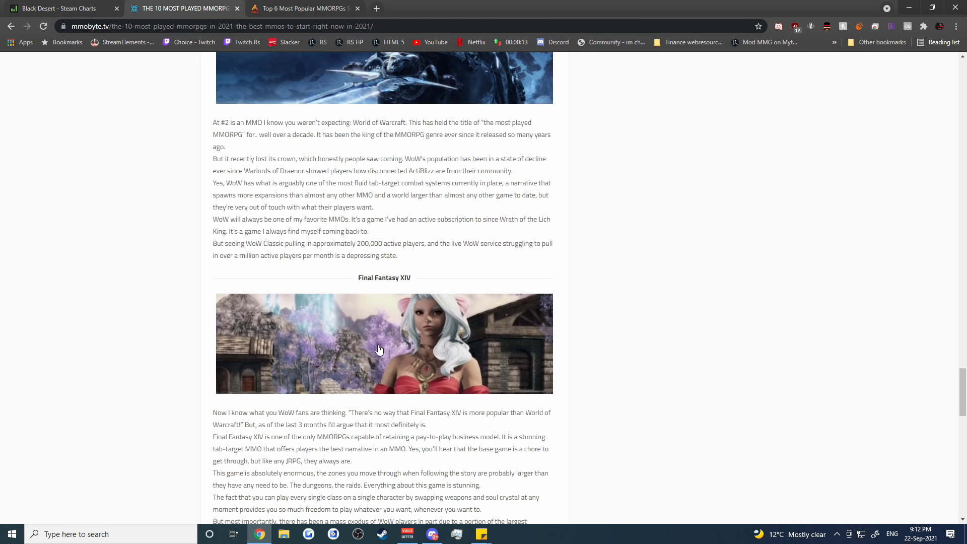
scroll(365, 355, down, 1)
scroll(363, 370, up, 3)
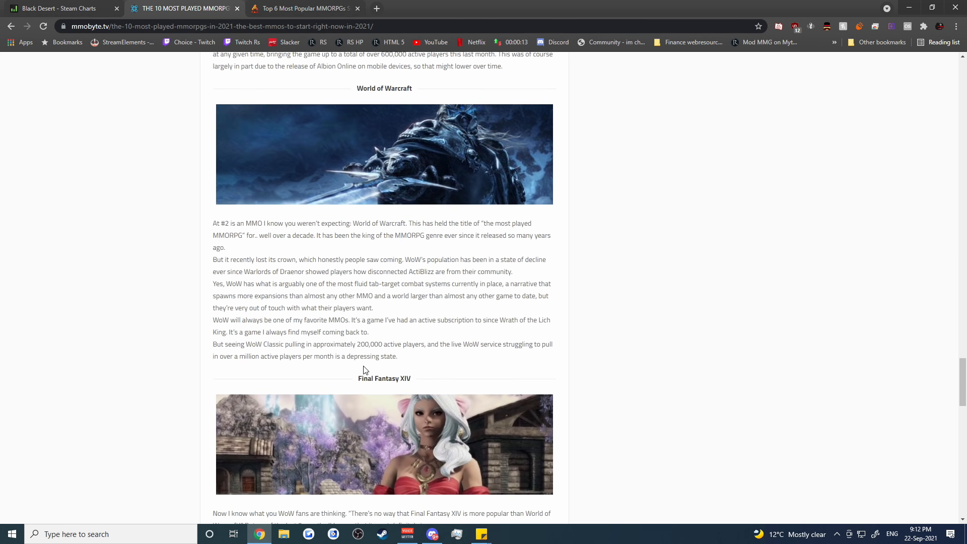
click(287, 8)
scroll(465, 383, up, 3)
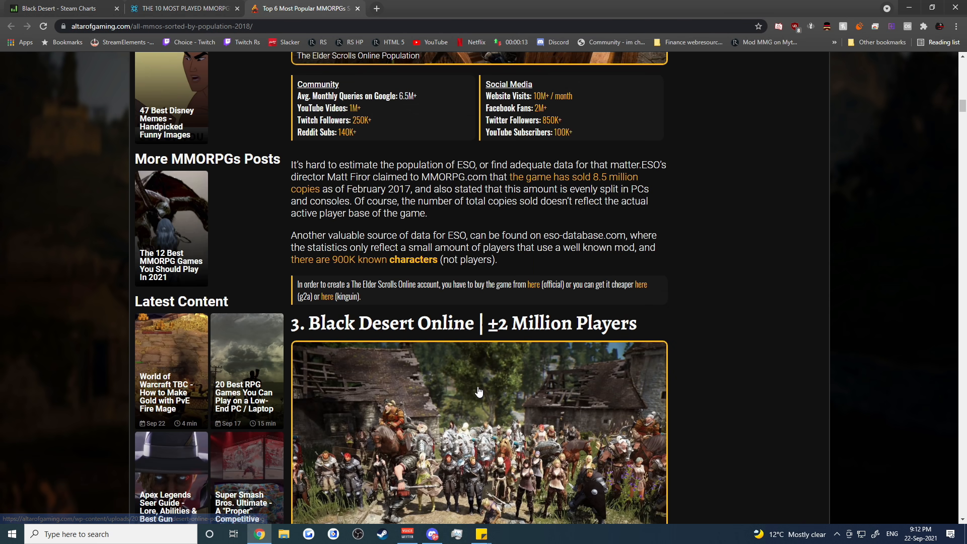
scroll(368, 235, down, 3)
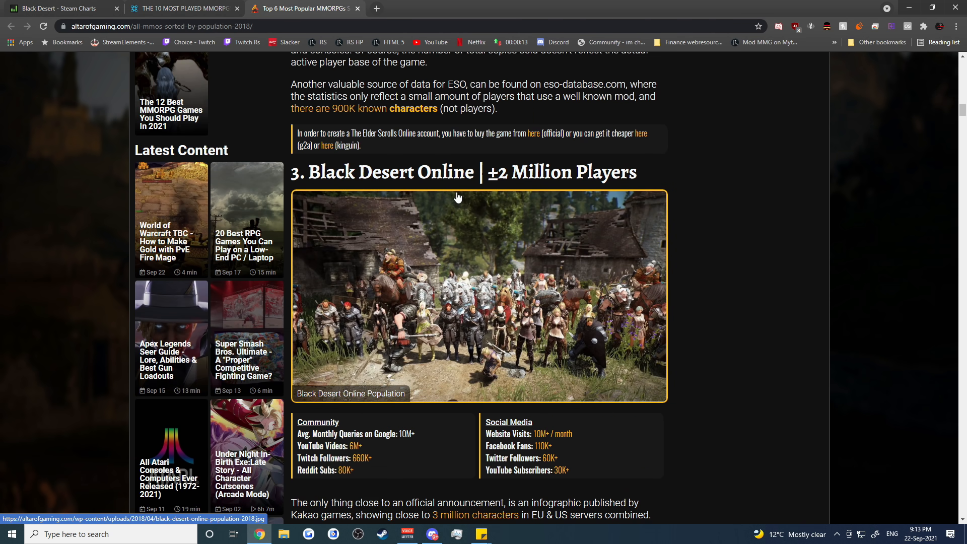
scroll(496, 282, up, 3)
scroll(505, 307, up, 3)
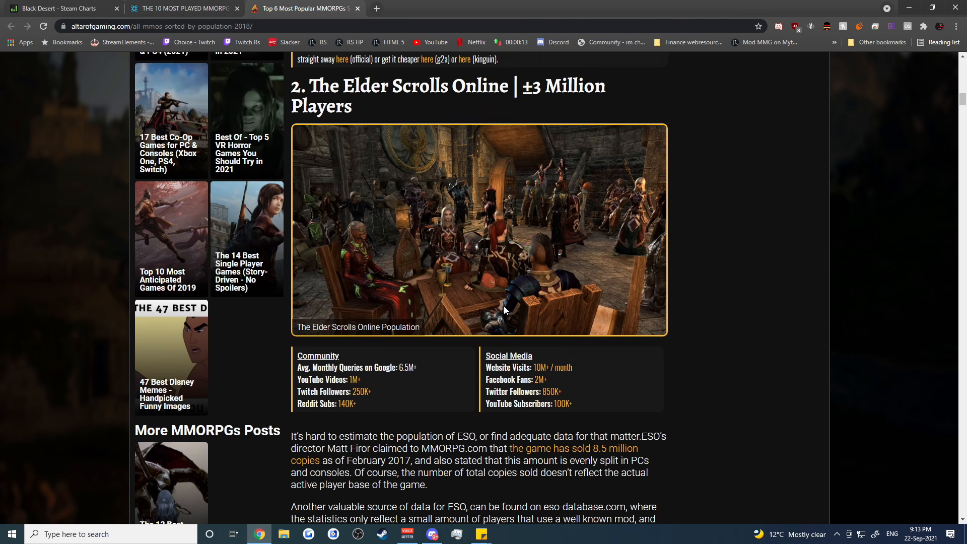
scroll(505, 307, up, 2)
scroll(477, 291, up, 4)
scroll(444, 275, up, 2)
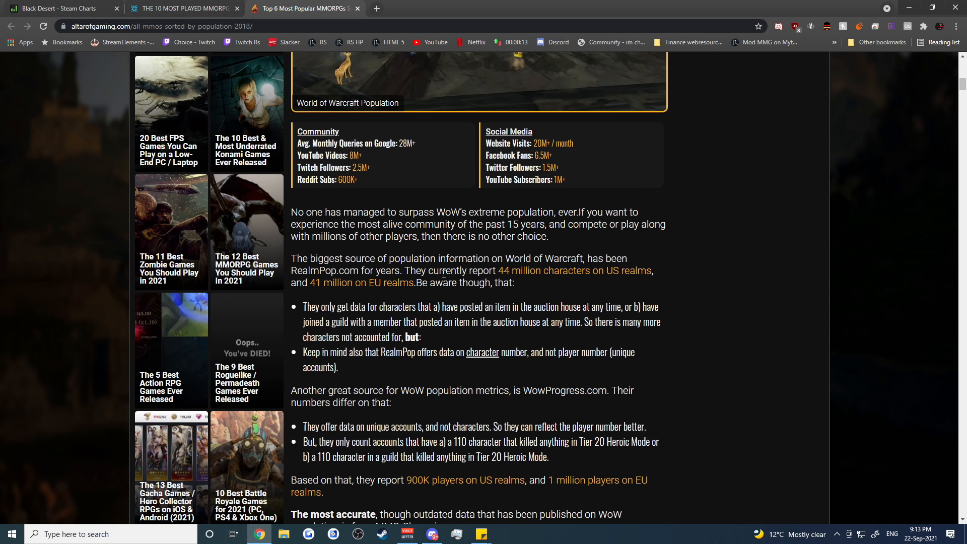
scroll(444, 273, up, 2)
scroll(431, 246, down, 4)
scroll(419, 219, down, 5)
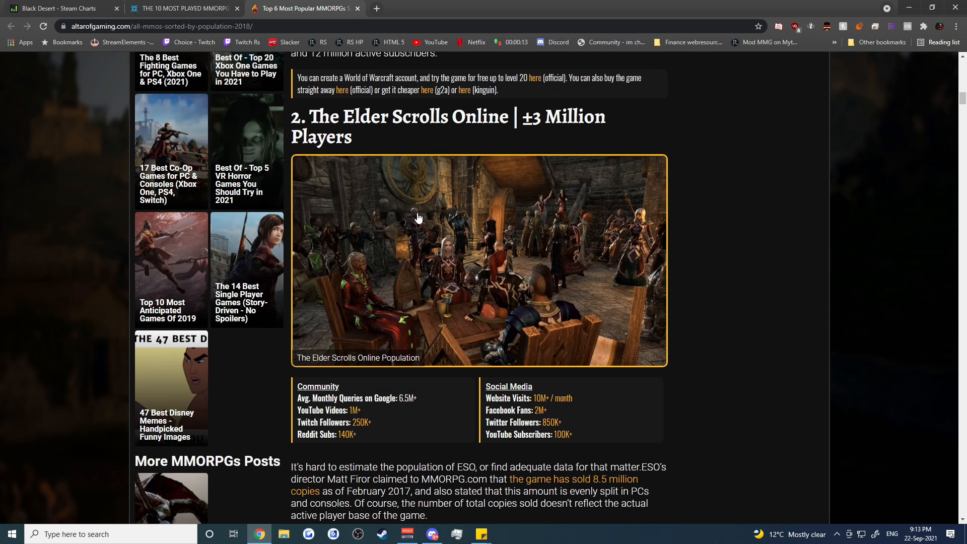
scroll(418, 218, down, 5)
scroll(422, 227, down, 2)
scroll(446, 223, down, 2)
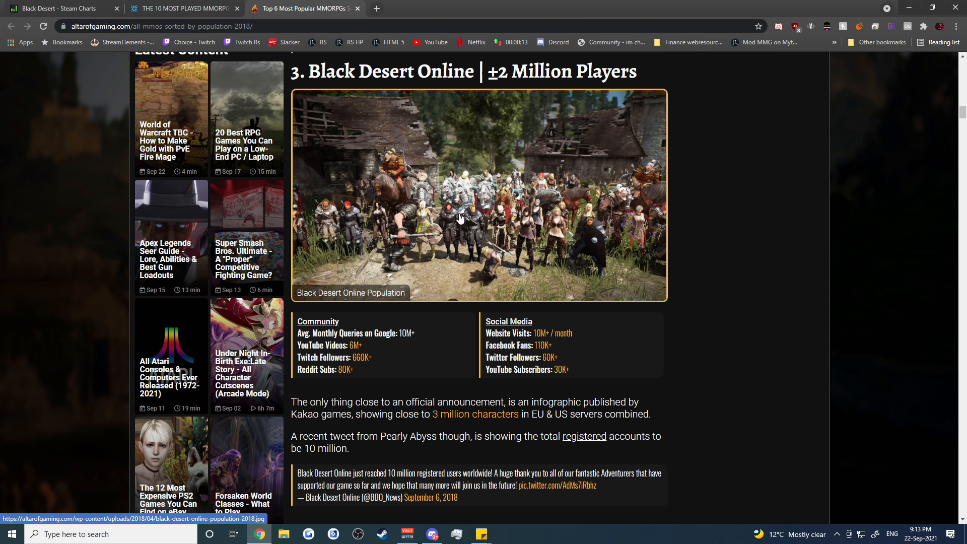